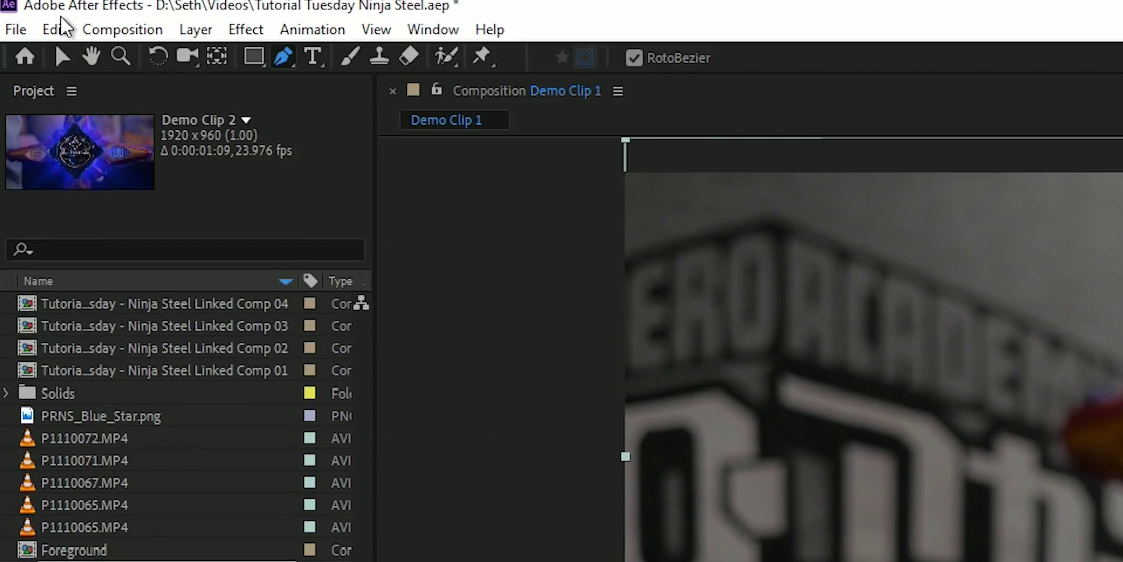
Duplicate the P1110071.MP4 footage layer with Edit > Duplicate and deselect it
left_click(28, 28)
left_click(143, 332)
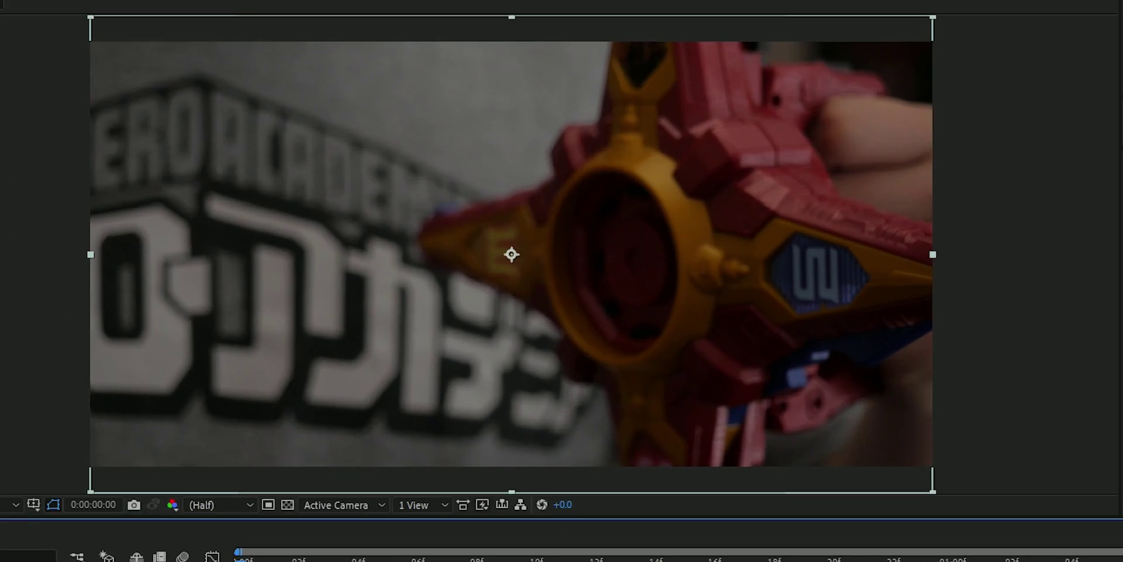
left_click(678, 266)
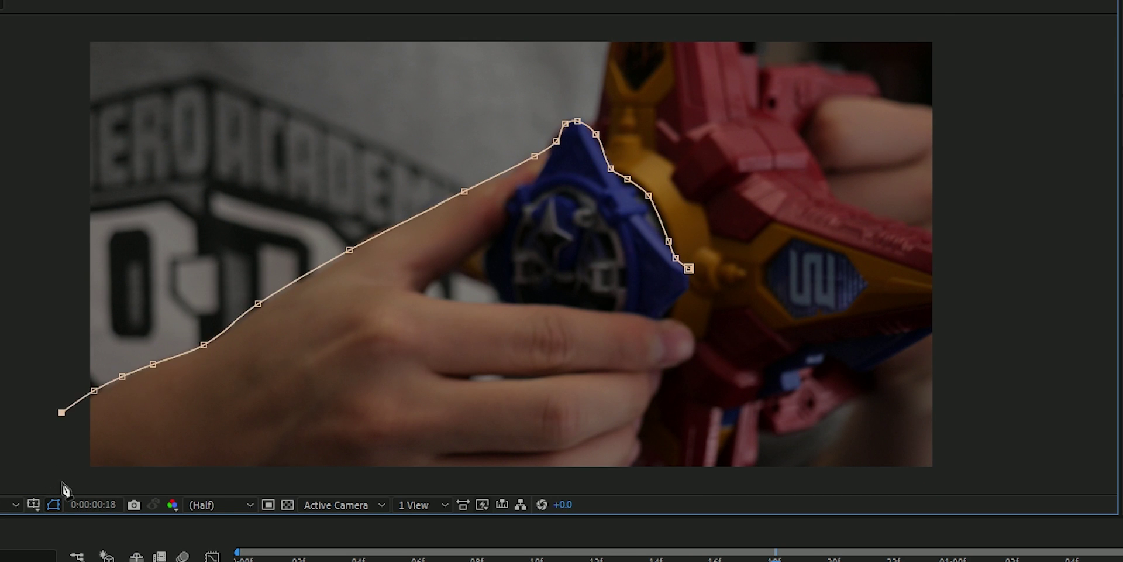
Pen-draw Mask 1 around the hand, extending below the frame, and Mask 2 in the finger gap
key("comma")
key("comma")
left_click(286, 367)
left_click(292, 409)
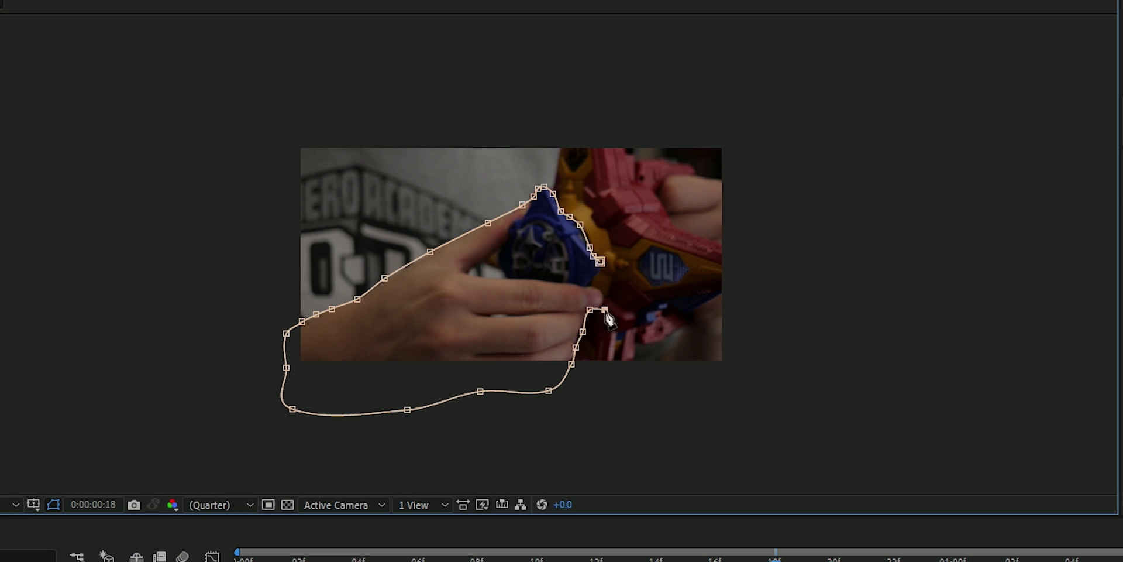
key("period")
key("period")
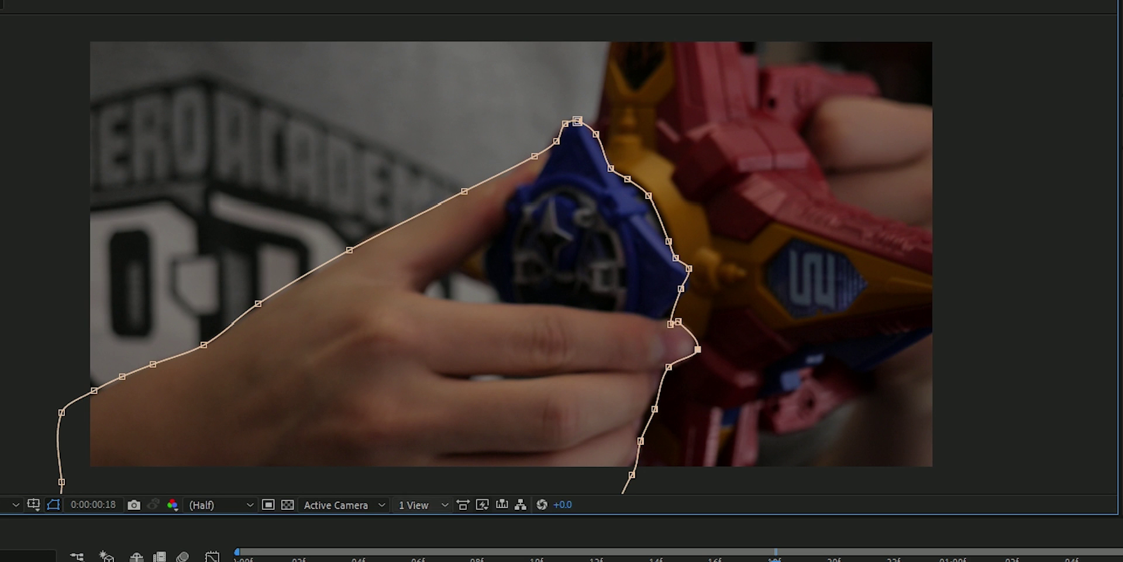
left_click(501, 304)
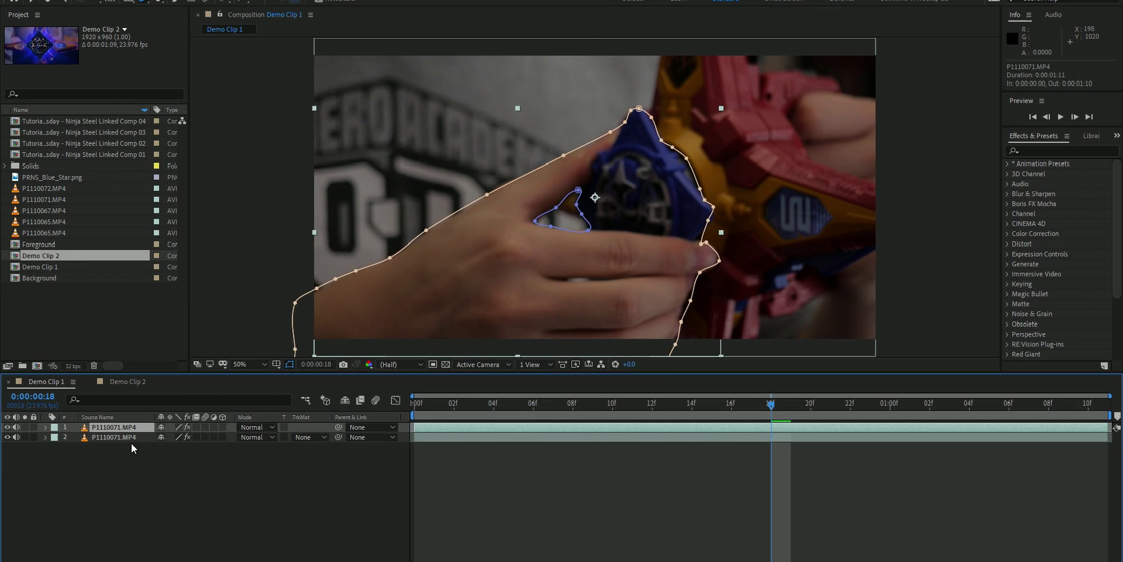
Set Mask 2 to Subtract, feather Mask 1 to 75 and Mask 2 to 46, then go to frame 14
key("m")
key("m")
left_click(348, 381)
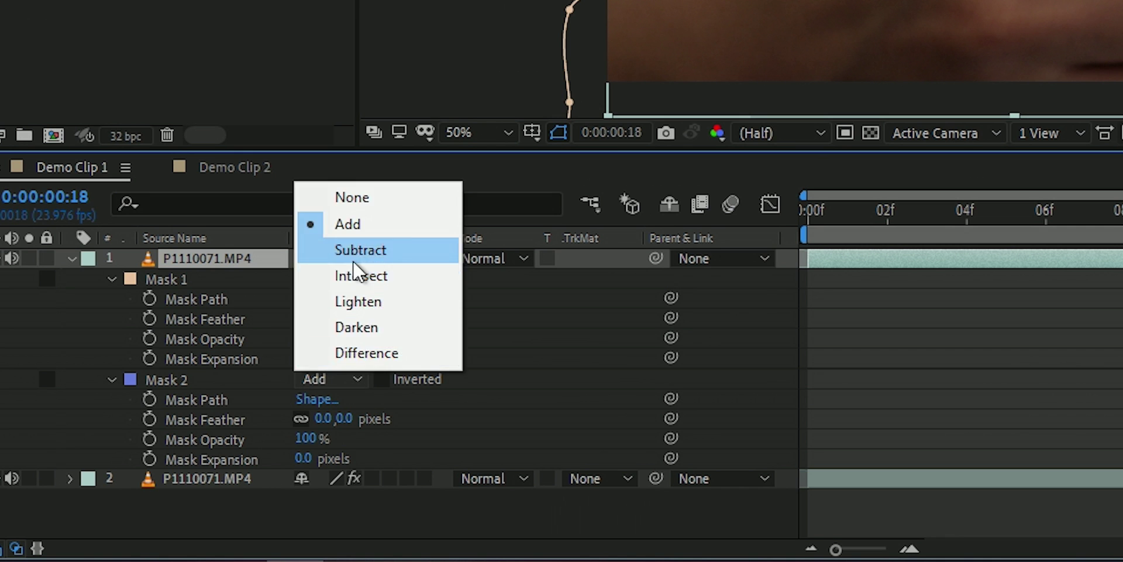
left_click(354, 261)
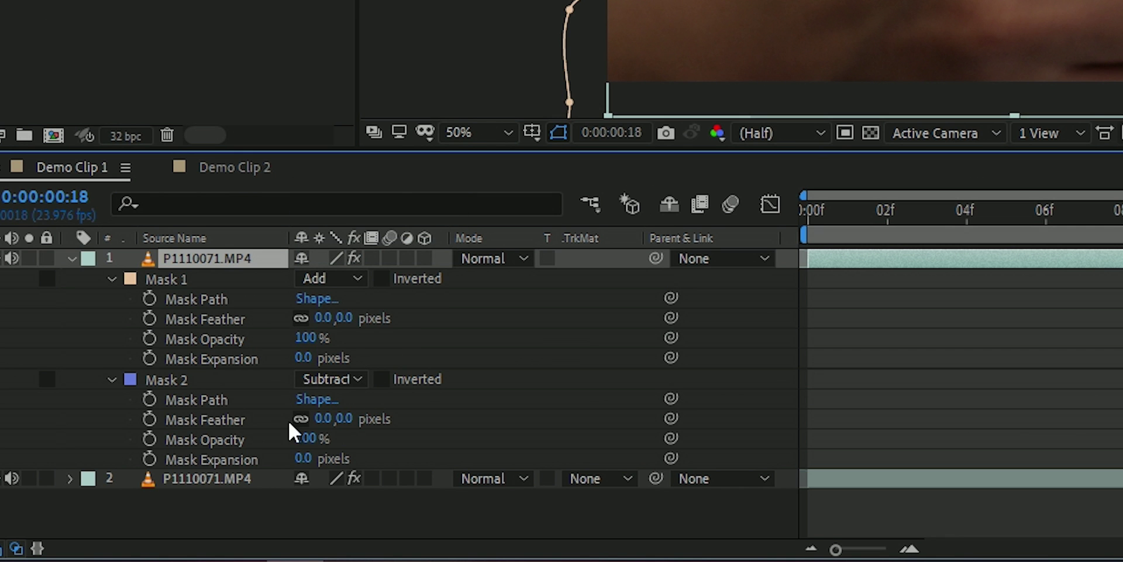
left_click_drag(316, 419, 345, 419)
left_click_drag(325, 318, 351, 318)
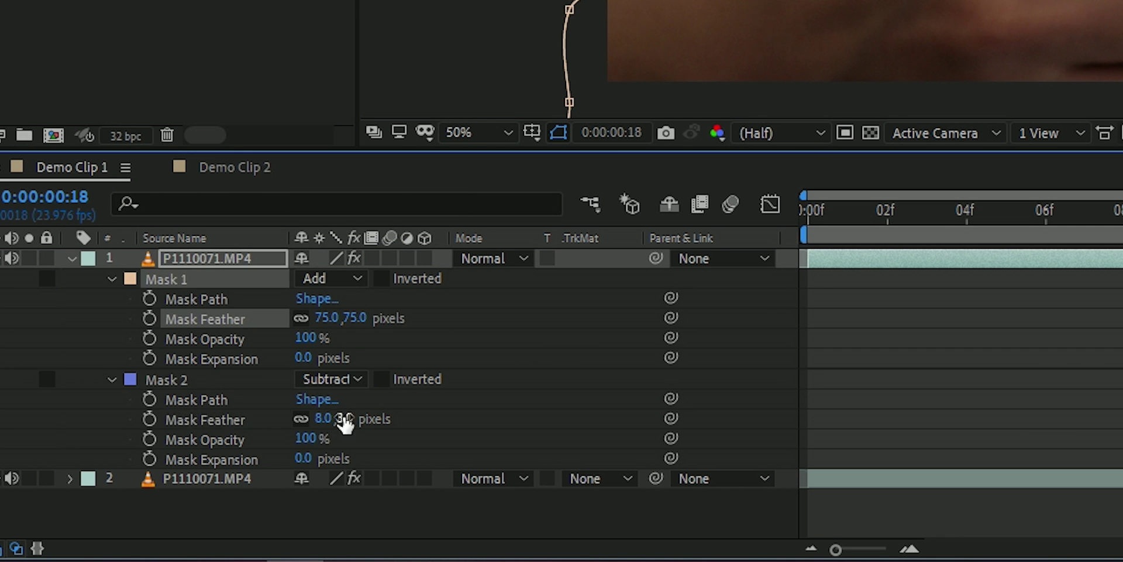
left_click_drag(344, 418, 328, 419)
left_click_drag(771, 403, 691, 403)
Shift, reshape and rotate Mask 1 to follow the hand at frames 14 and 20
key("ctrl+t")
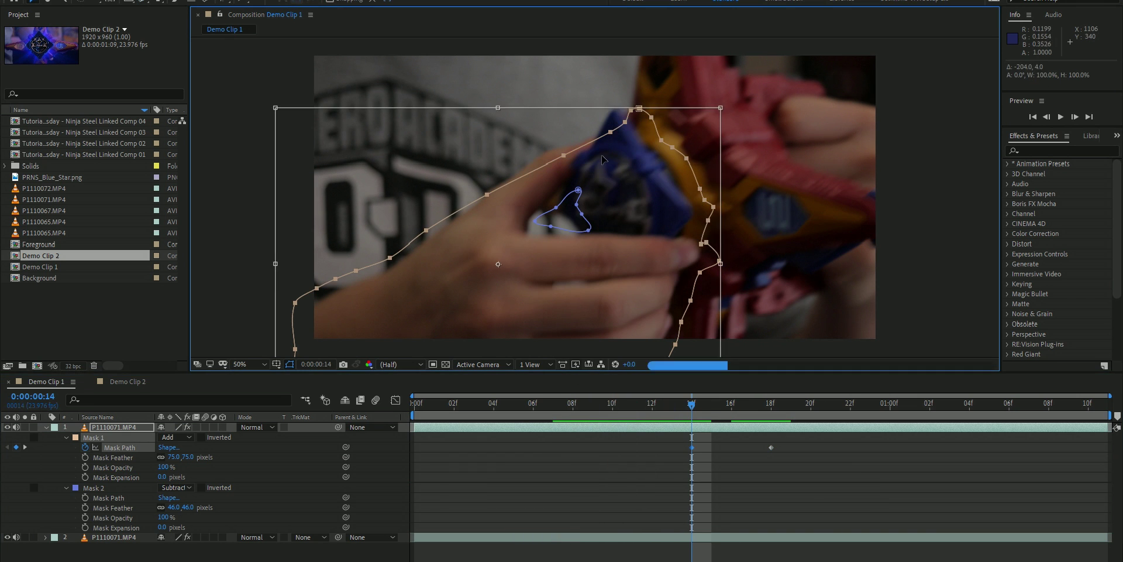
left_click_drag(590, 178, 572, 175)
key("Return")
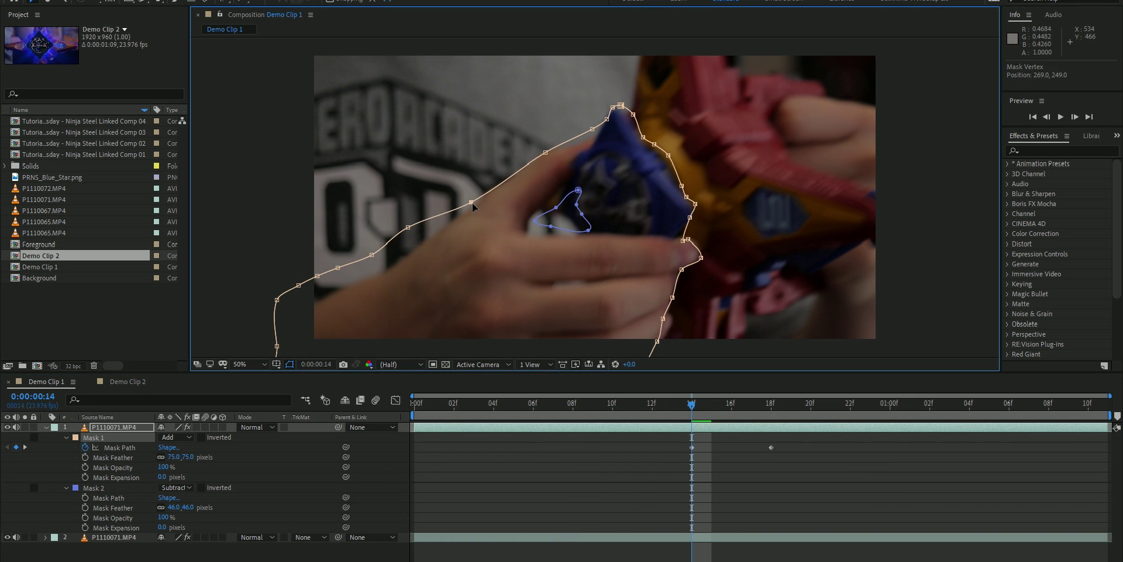
left_click_drag(320, 277, 294, 311)
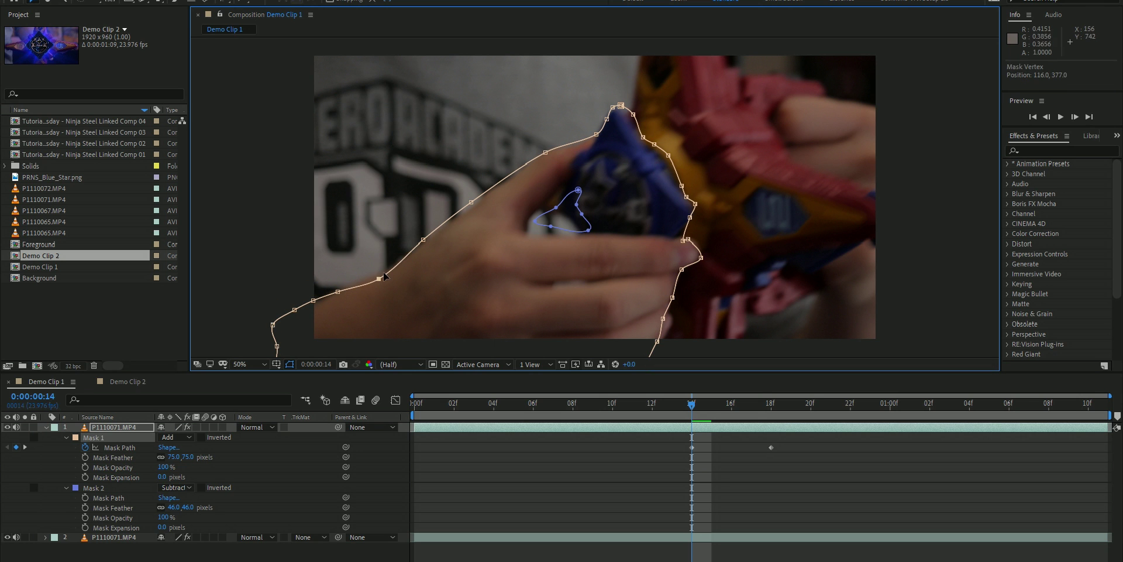
key("Page_Down")
key("Page_Down")
key("Page_Down")
key("Page_Down")
key("Page_Down")
key("Page_Down")
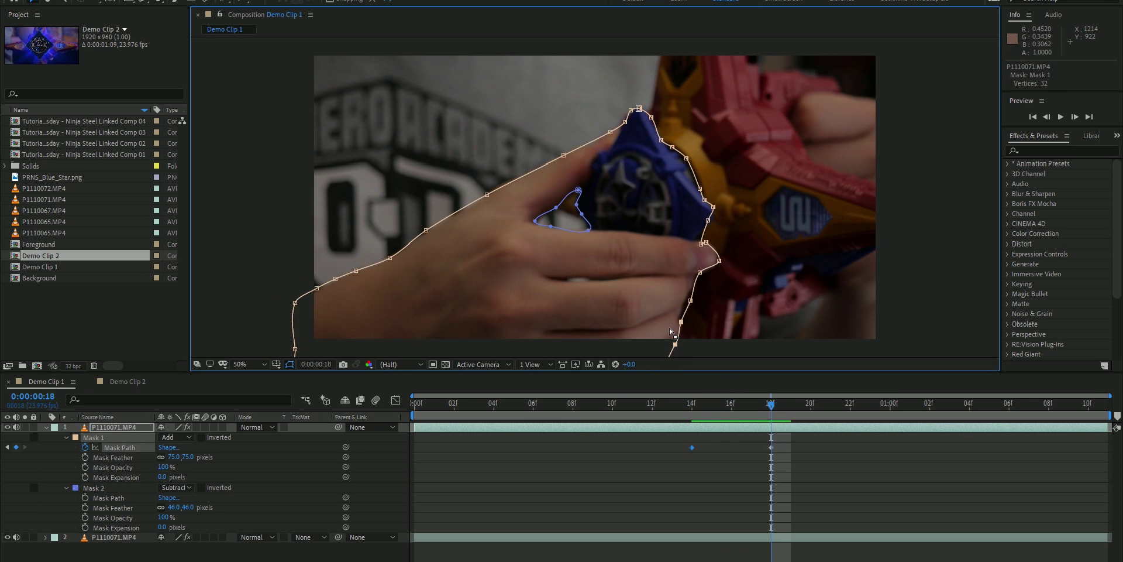
key("ctrl+t")
left_click_drag(705, 219, 682, 213)
key("Return")
Move Mask 1's left-side points to fit the hand at frame 23 and preview the tracking
key("Page_Down")
key("Page_Down")
key("Page_Down")
key("Page_Down")
key("Page_Up")
left_click_drag(557, 122, 281, 289)
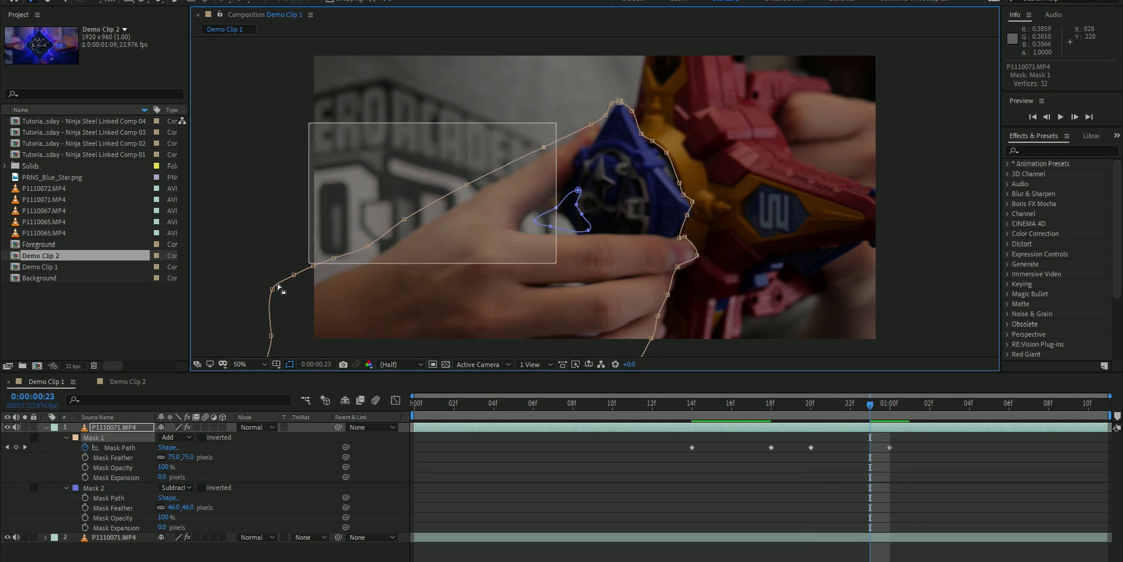
left_click_drag(526, 170, 537, 161)
key("space")
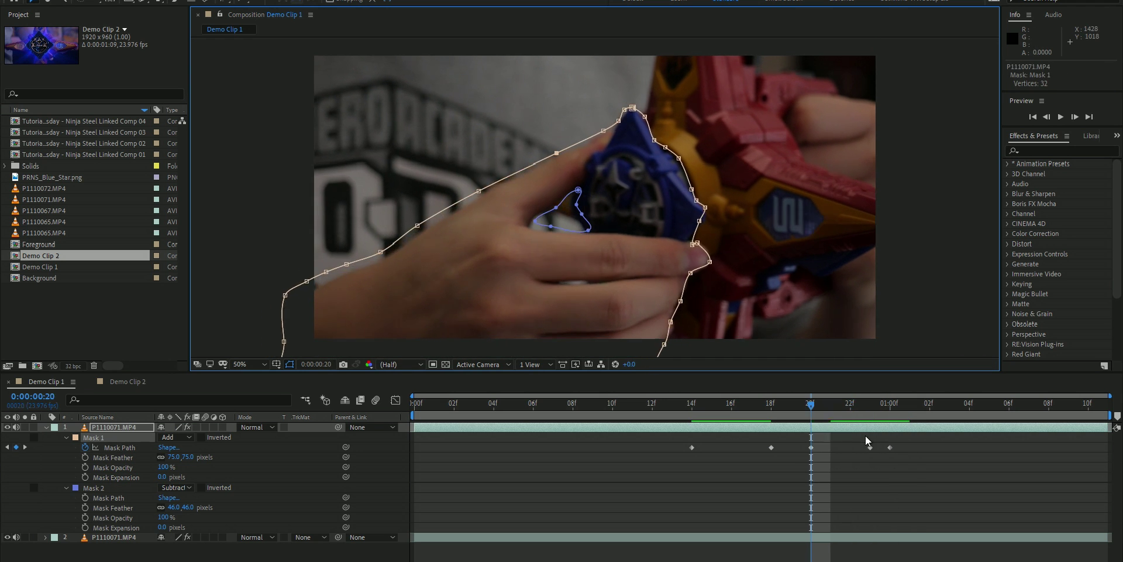
Keyframe Mask 2's path from frame 14, widening and moving it to follow the finger gap
left_click(693, 403)
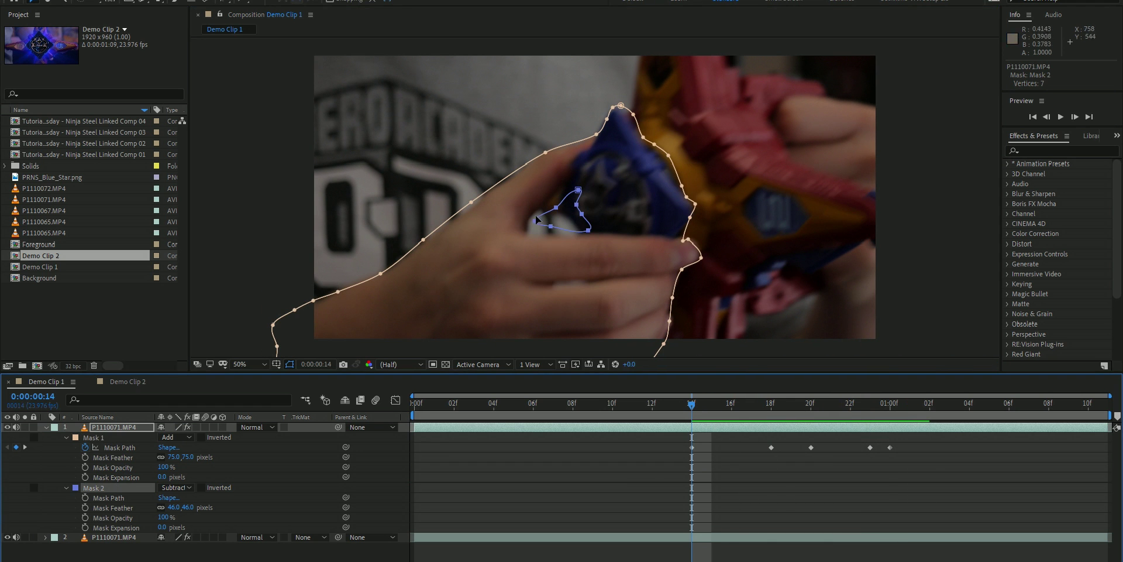
double_click(585, 228)
key("alt+m")
left_click_drag(600, 234, 604, 238)
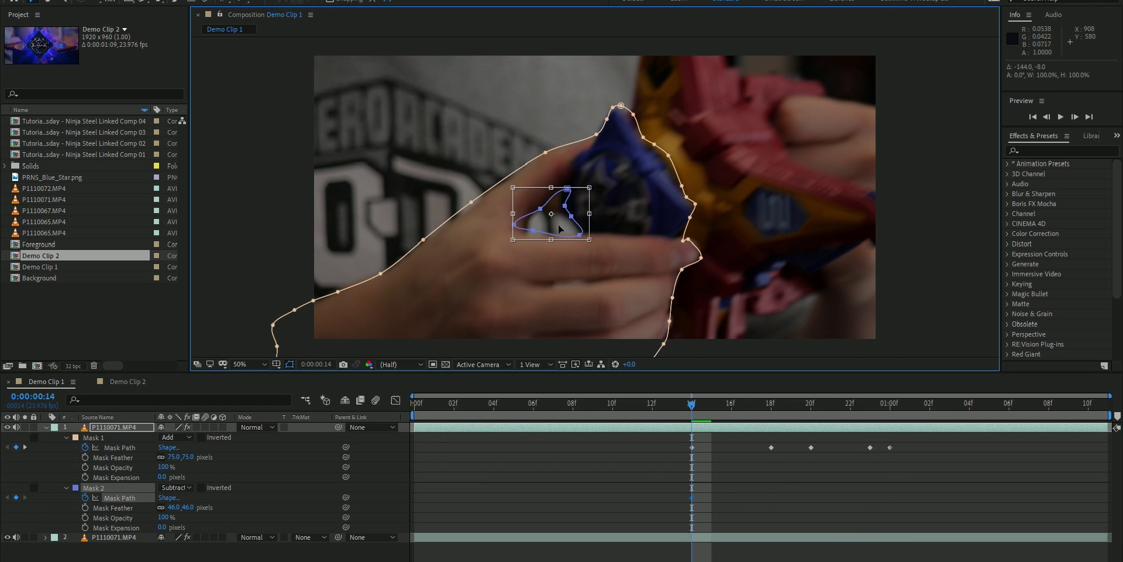
key("Page_Down")
key("Page_Down")
key("Page_Down")
left_click_drag(569, 227, 596, 218)
key("Return")
key("Page_Down")
key("Page_Down")
key("Page_Down")
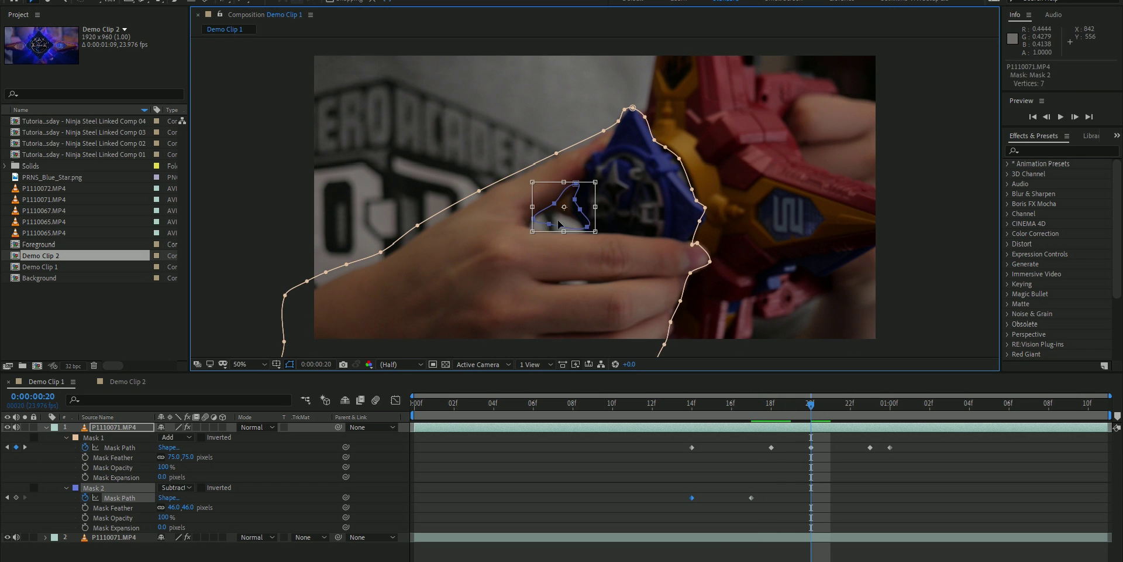
key("Page_Down")
key("Page_Down")
key("Page_Down")
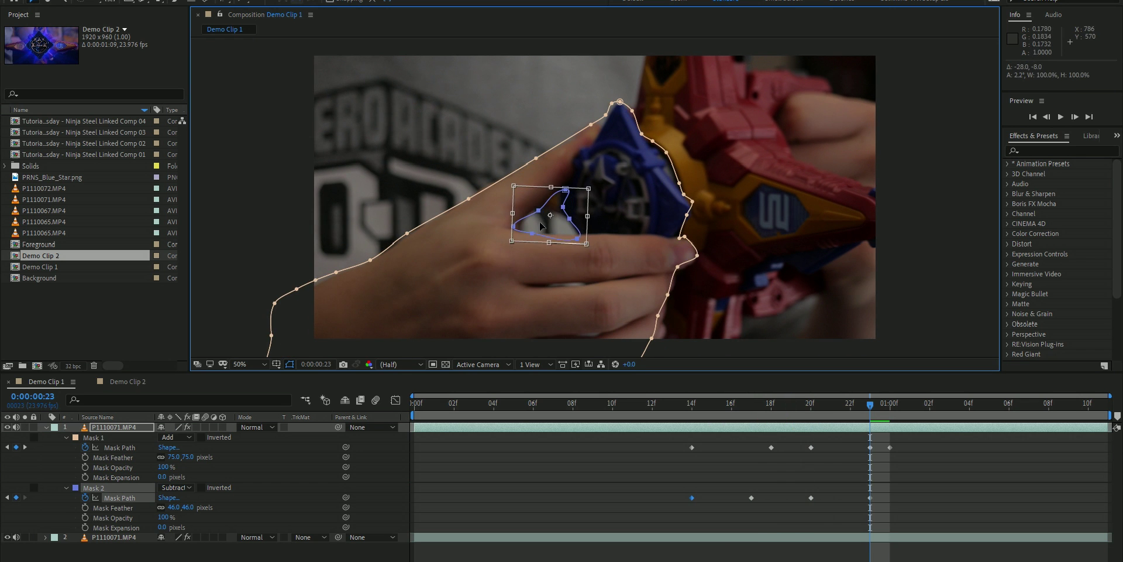
Show only the animated mask properties with U and preview the masked hand
key("u")
key("space")
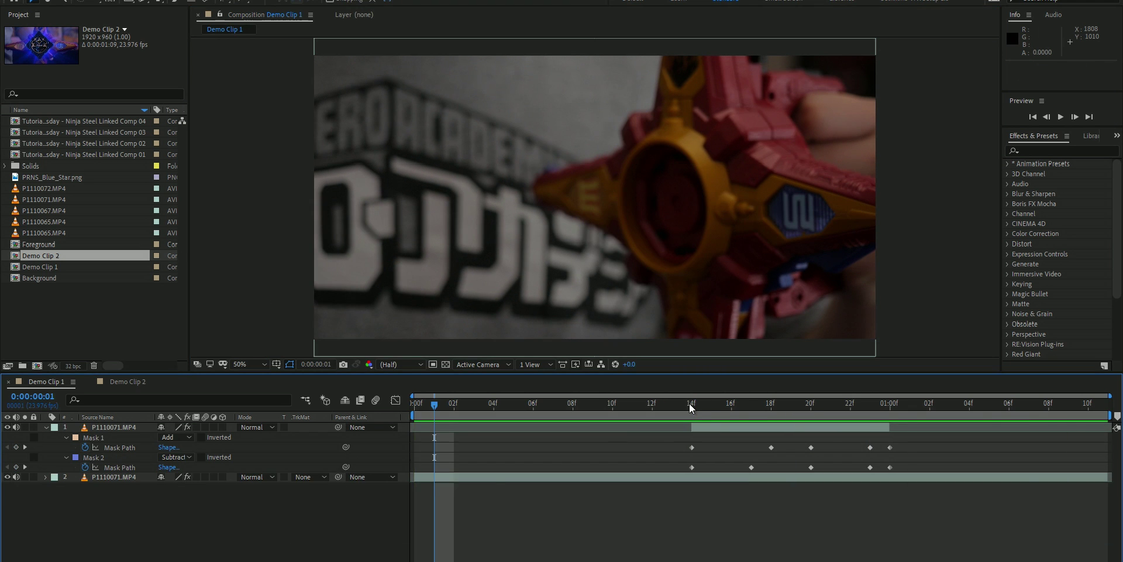
right_click(356, 494)
Add a new black solid layer and search Effects & Presets for Optical Flares
left_click(525, 396)
key("Return")
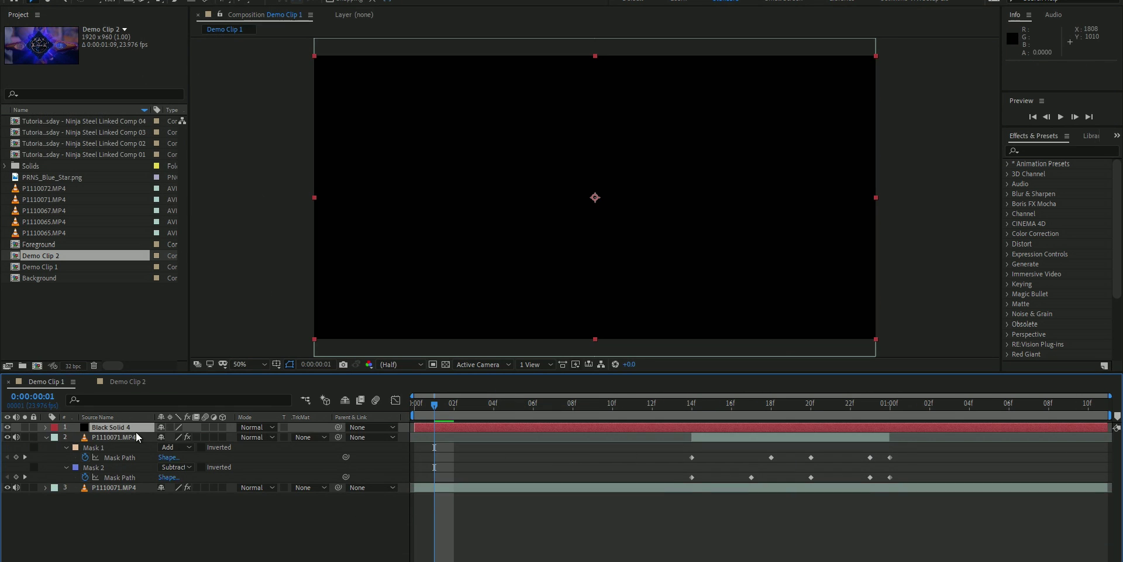
left_click(1037, 147)
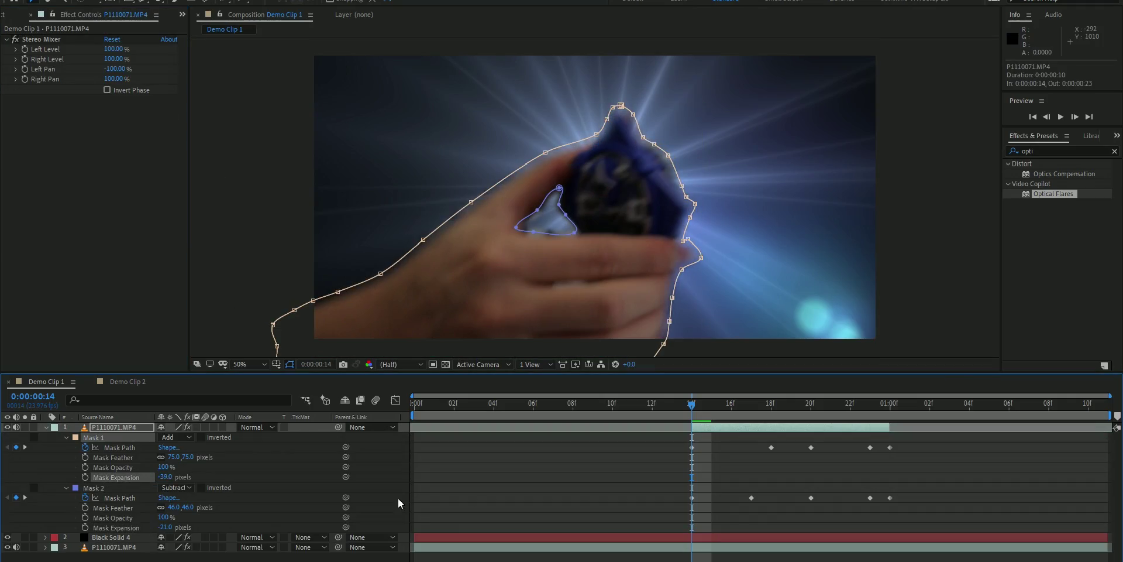
Screen-blend the flare solid, keyframe Brightness 0 at 14f to 100 at 20f, and raise mask feather
left_click(111, 537)
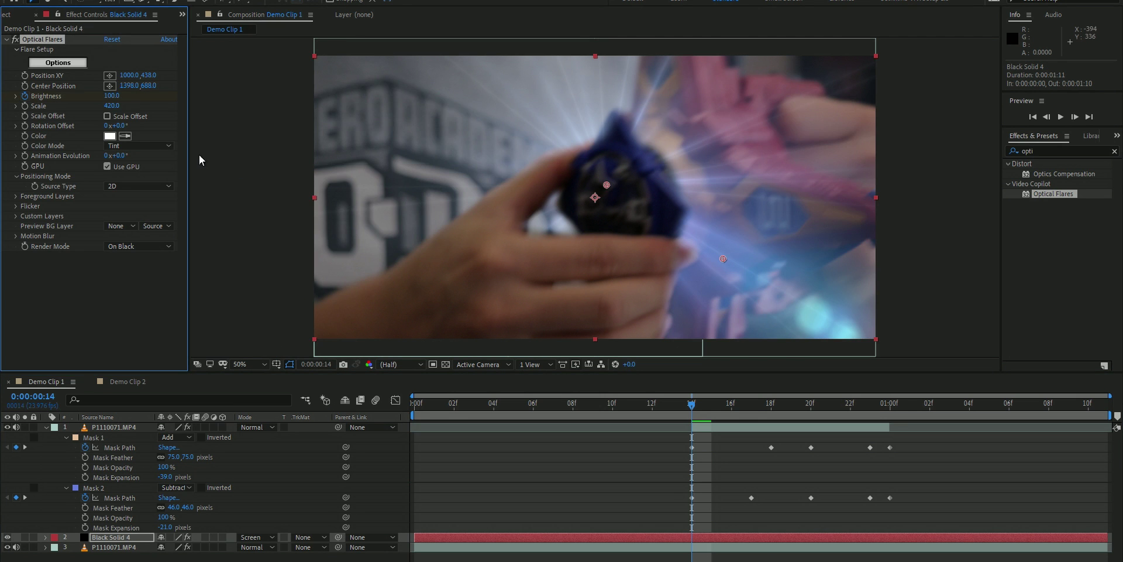
key("ctrl+z")
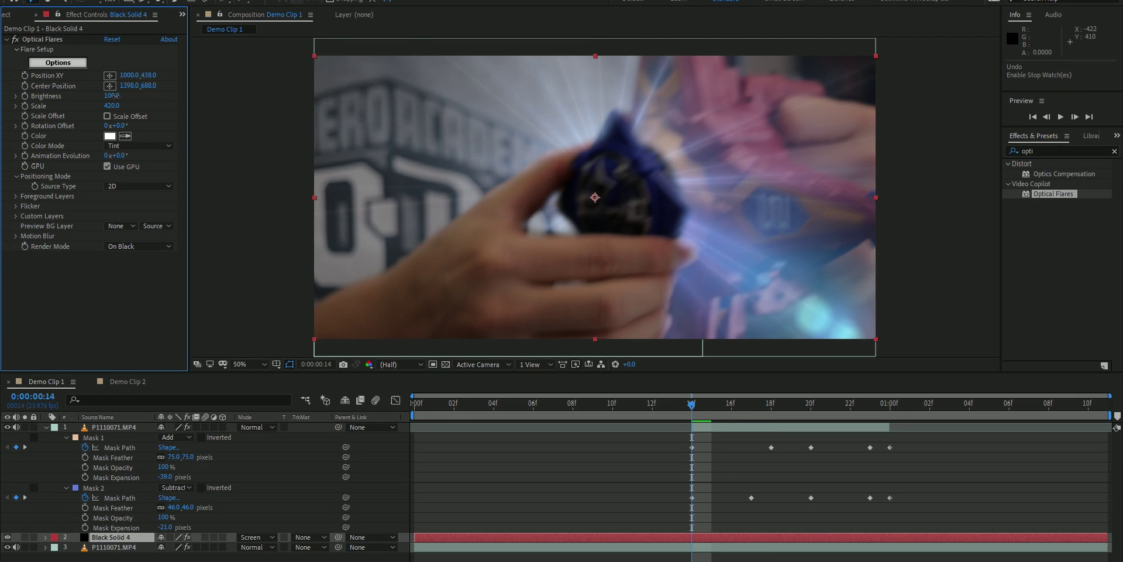
left_click(24, 95)
key("space")
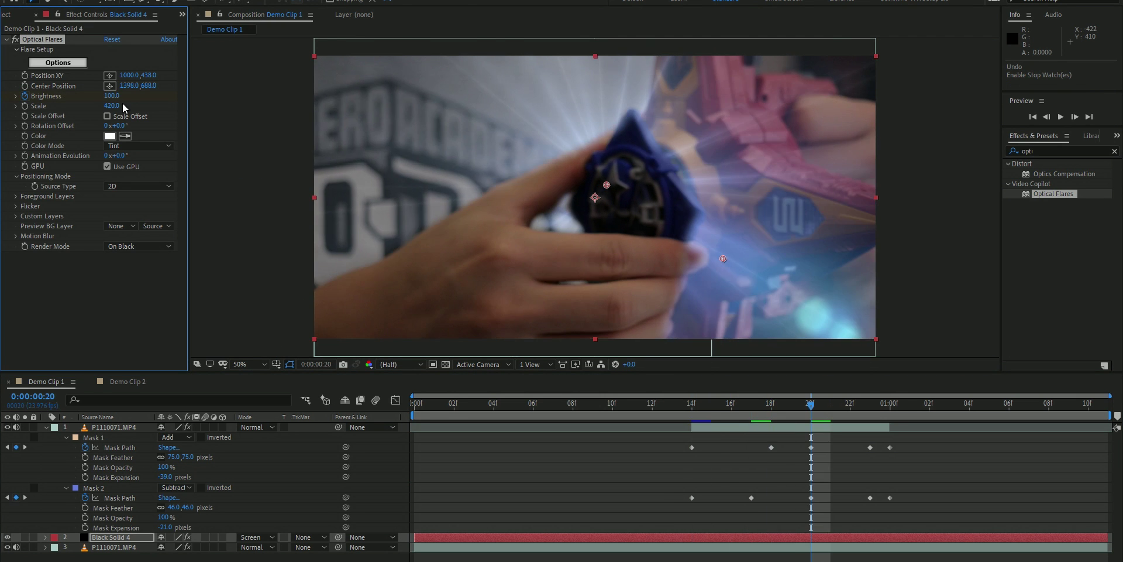
key("u")
key("space")
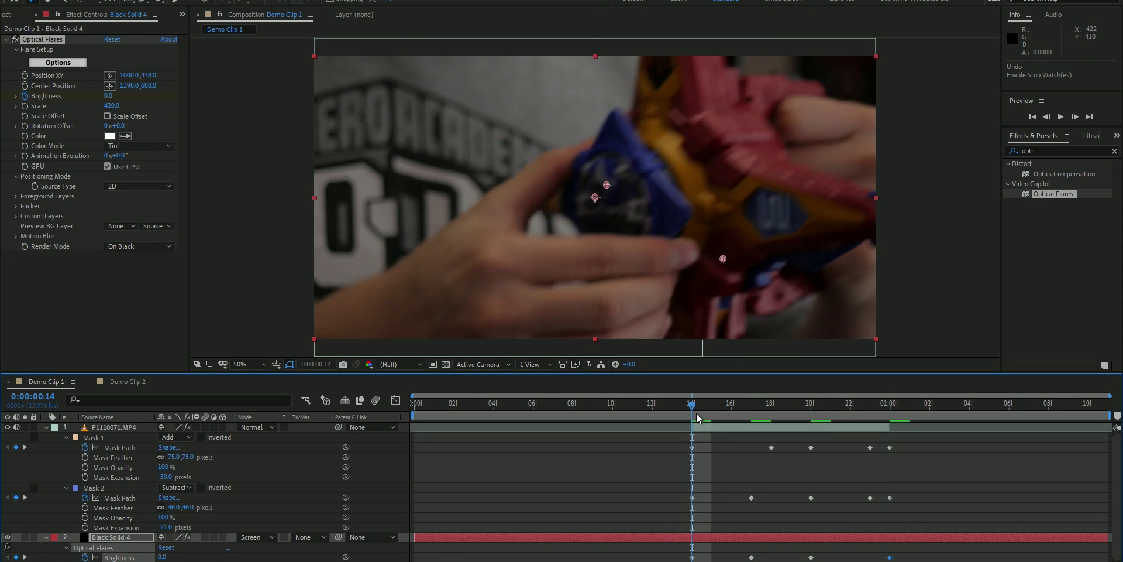
left_click_drag(175, 457, 265, 451)
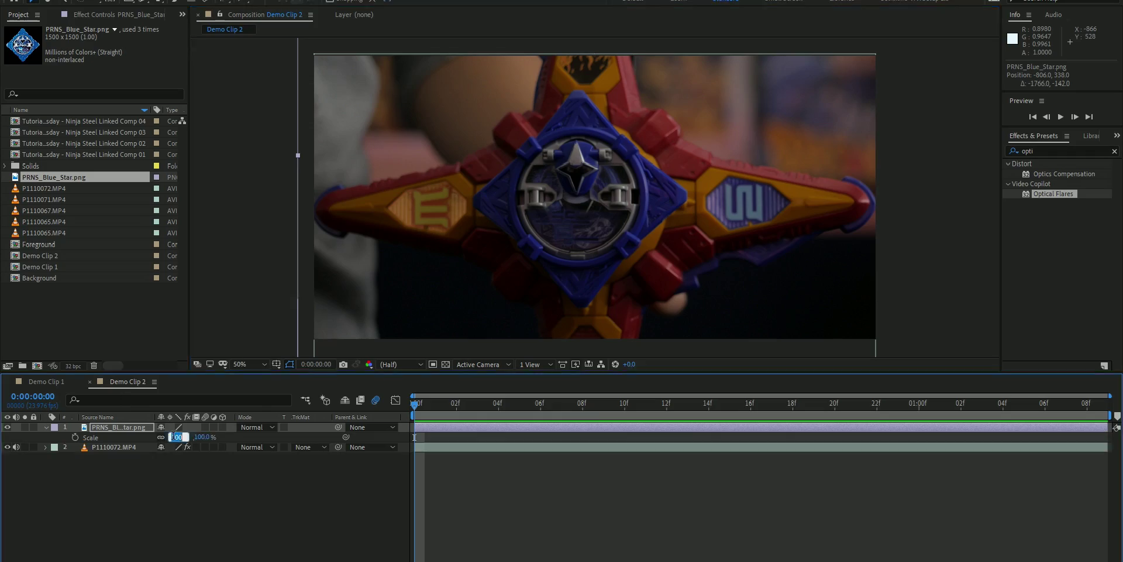
Set PRNS_Blue_Star.png to 55% scale and drag it to the centre over the morpher
left_click(230, 510)
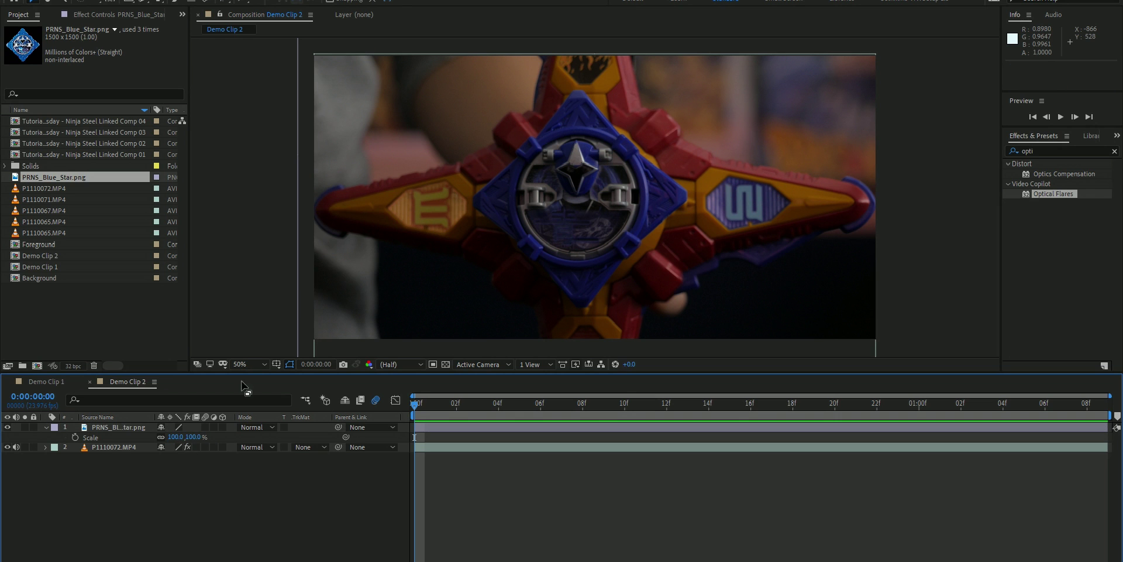
left_click(247, 258)
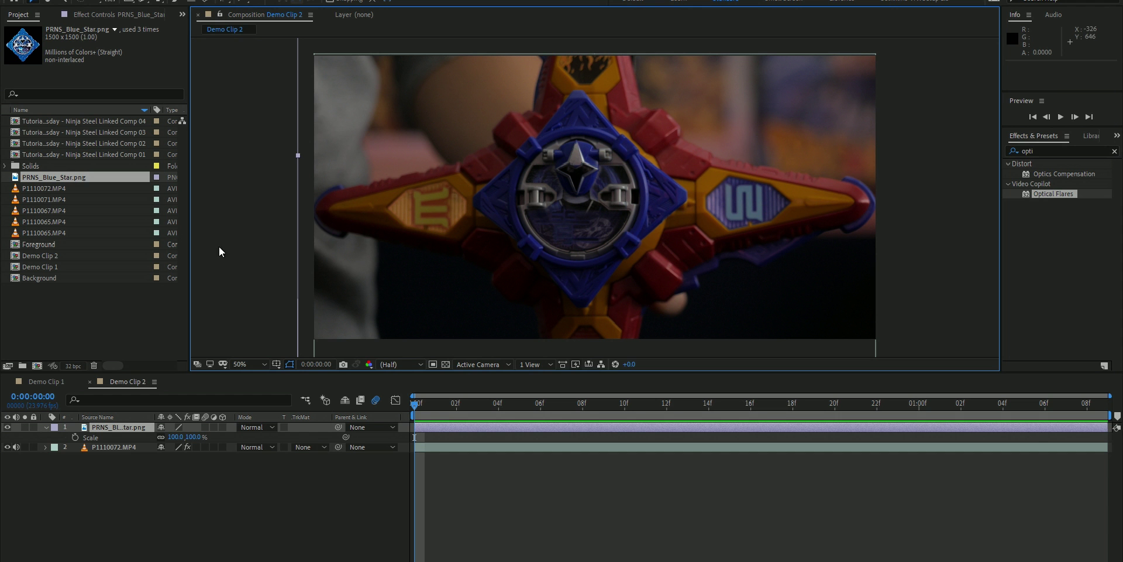
left_click_drag(297, 219, 720, 296)
key("ctrl+space")
key("Escape")
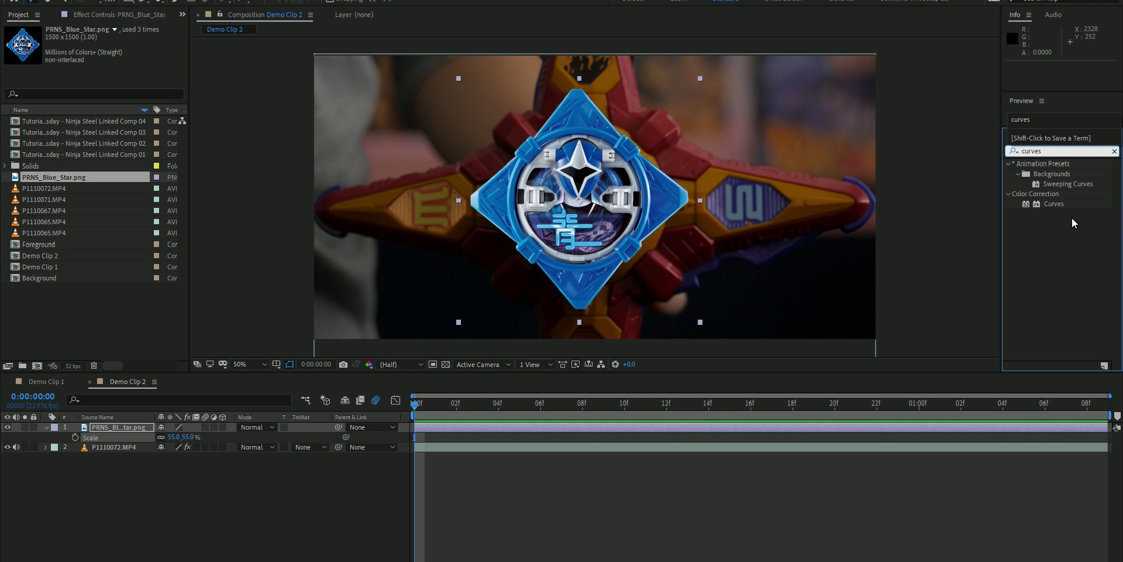
Apply Curves to the star and bend the red channel curve down to cut red
left_click_drag(1050, 203, 580, 197)
left_click(369, 364)
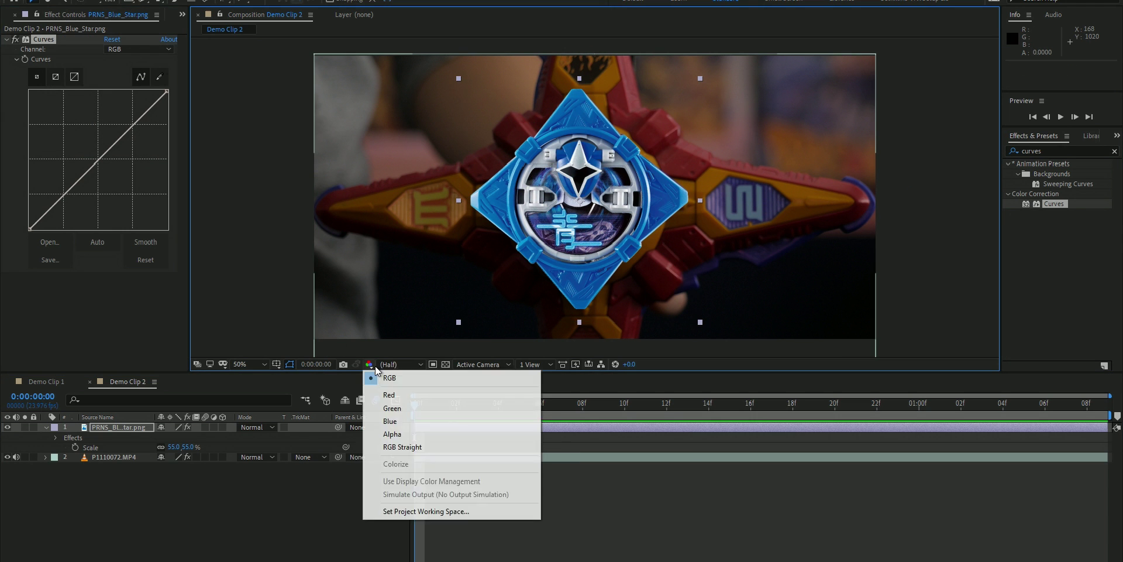
left_click(383, 376)
left_click(139, 49)
left_click(125, 73)
left_click_drag(579, 200, 639, 223)
left_click_drag(129, 128, 130, 121)
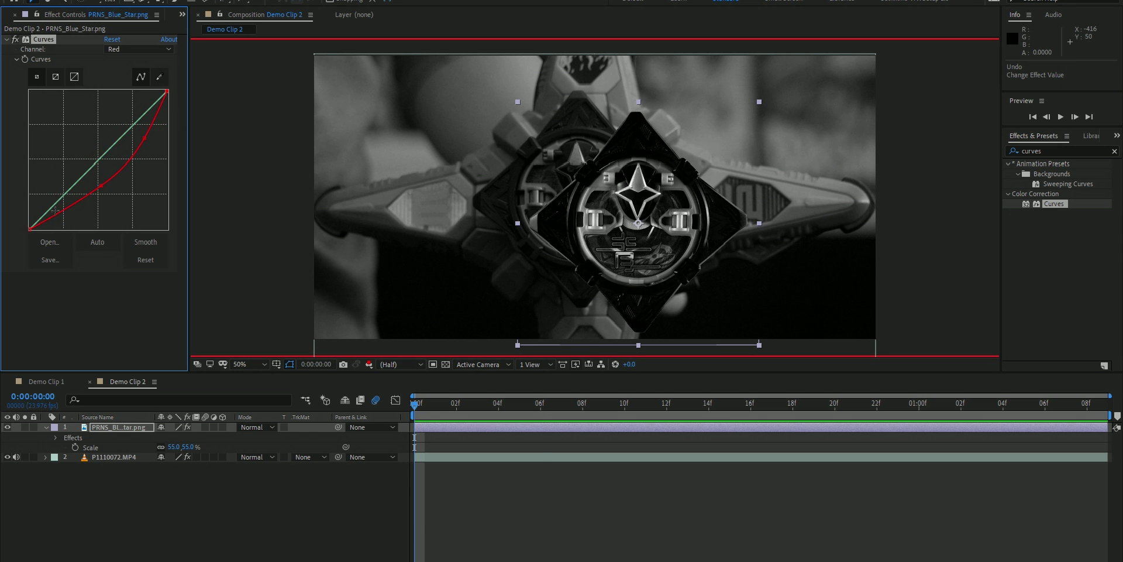
Pull the green and blue channel curves downward, then return the viewer to full colour
left_click(138, 49)
left_click(117, 59)
key("alt+2")
left_click_drag(134, 124, 130, 187)
left_click(139, 49)
left_click(117, 59)
key("alt+3")
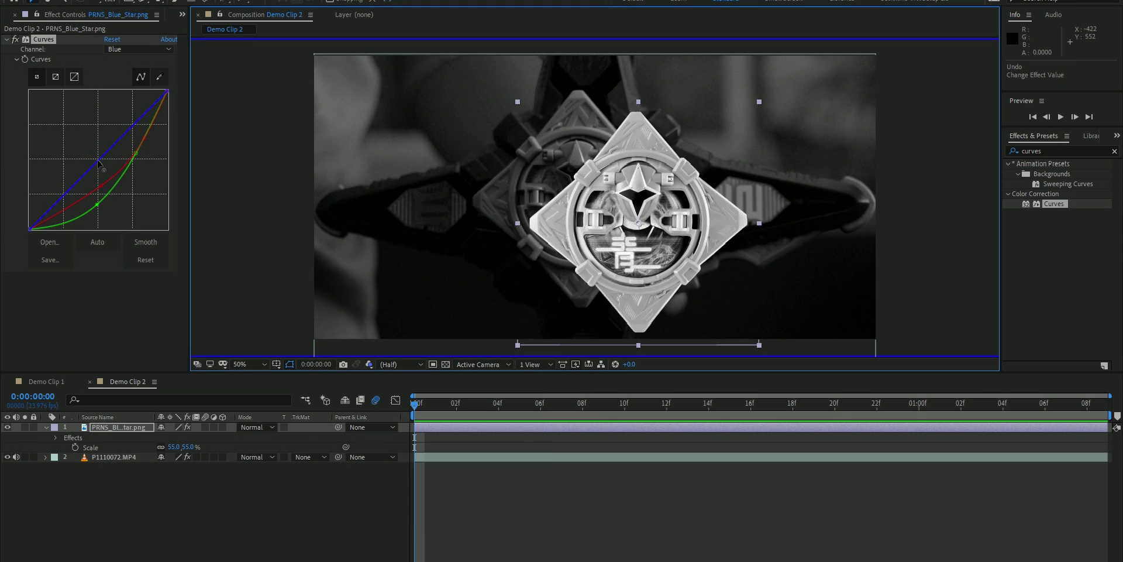
left_click(138, 50)
left_click(117, 21)
key("alt+3")
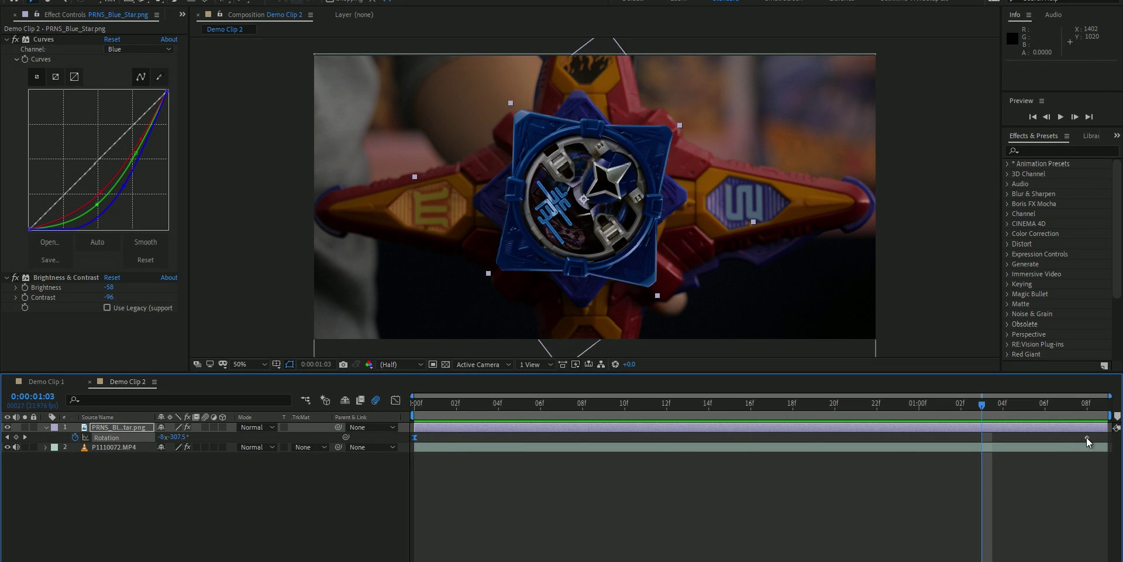
Drag the star's last Rotation keyframe to the comp end and play back the glowing star
left_click_drag(1087, 437, 1107, 437)
key("Home")
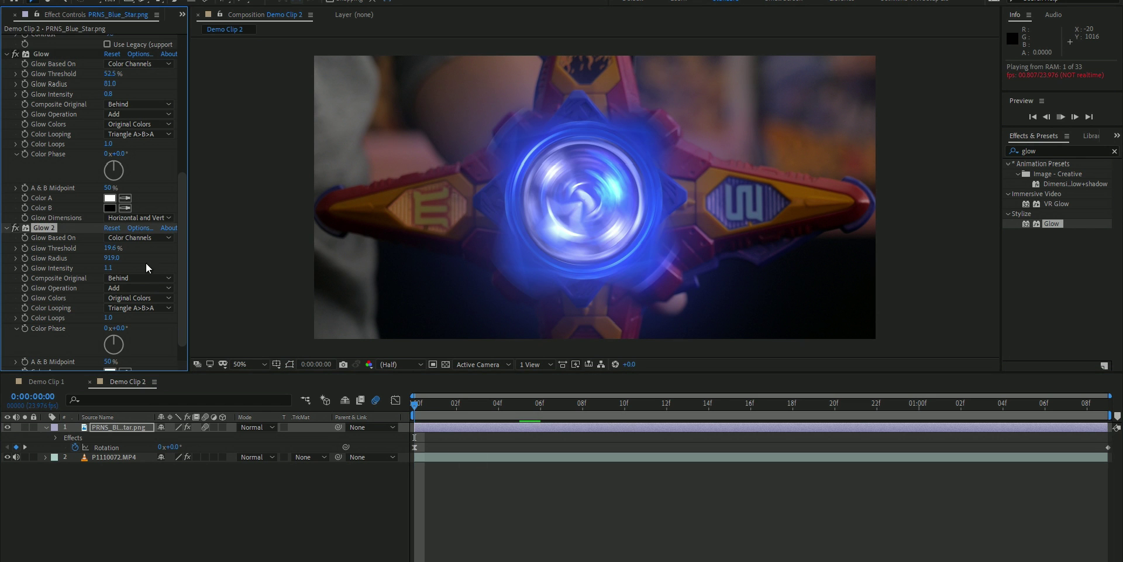
left_click(426, 406)
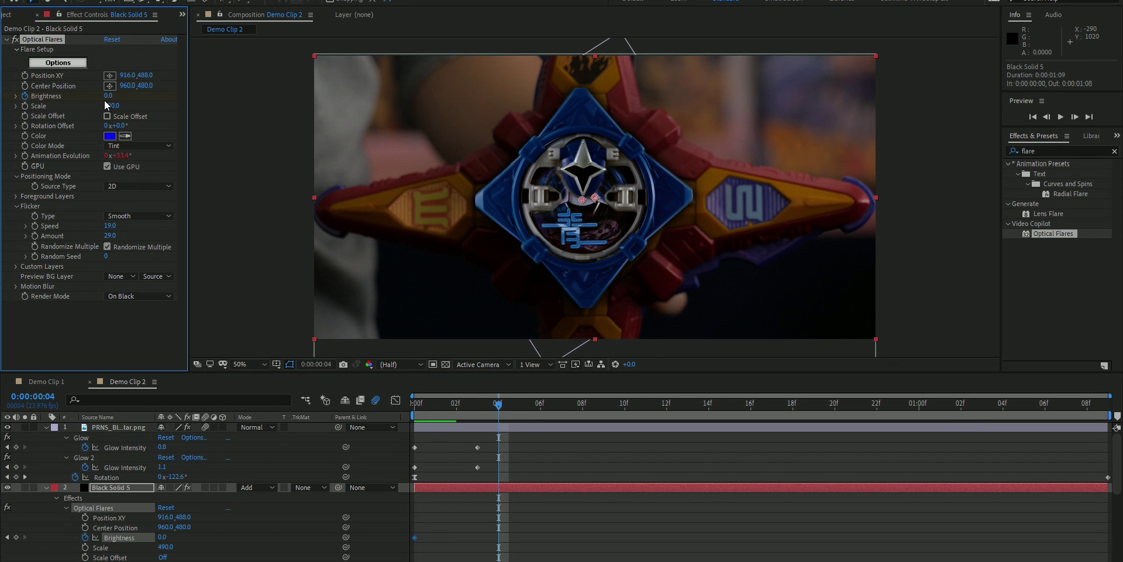
key("space")
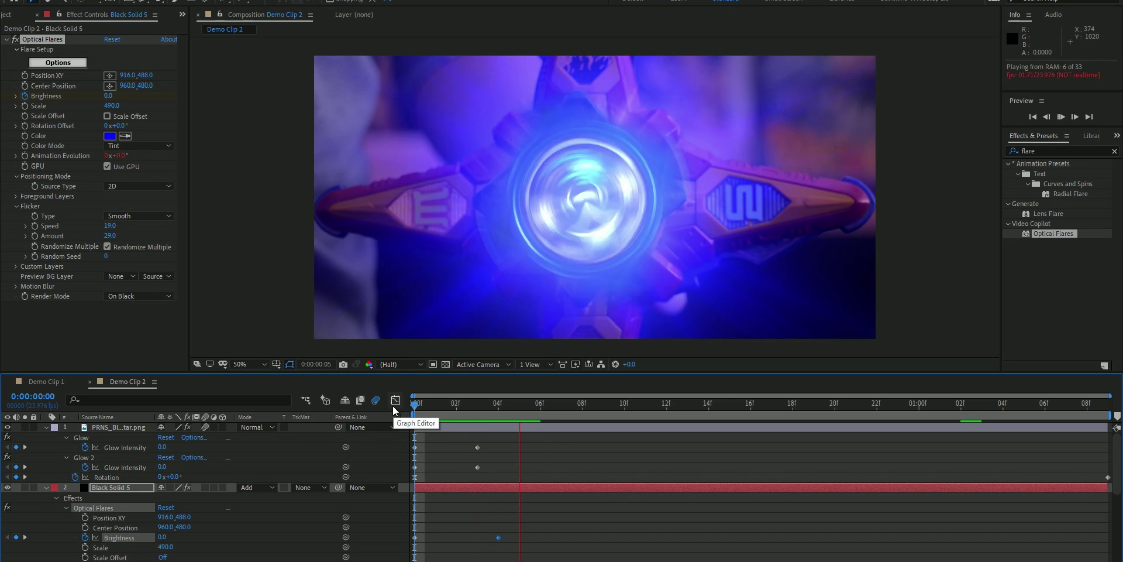